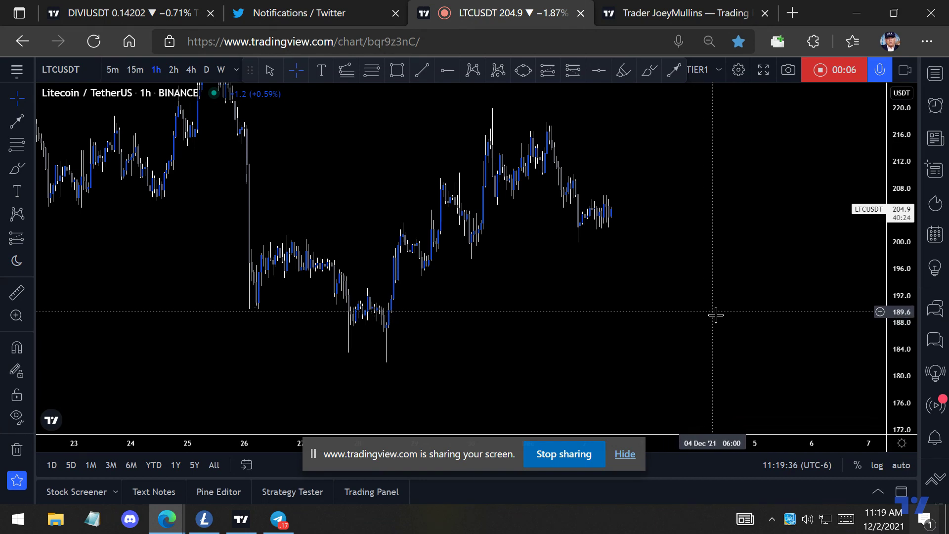
- Zoom out the Litecoin 1h chart, compress the price scale, and pan to recentre the recent candles
{"action": "scroll", "coordinate": [752, 292], "scroll_direction": "right", "scroll_amount": 2}
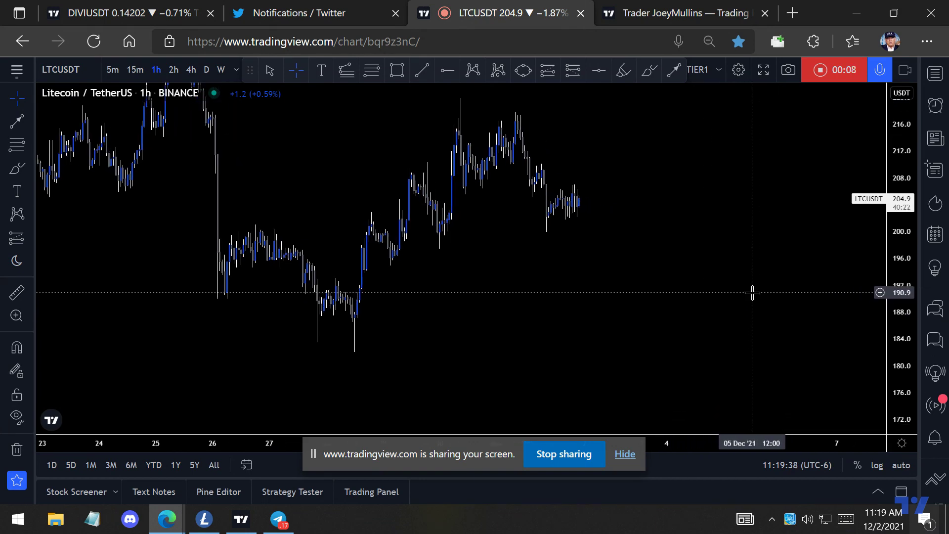
{"action": "scroll", "coordinate": [814, 261], "scroll_direction": "down", "scroll_amount": 1}
{"action": "left_click_drag", "start_coordinate": [893, 143], "coordinate": [898, 198]}
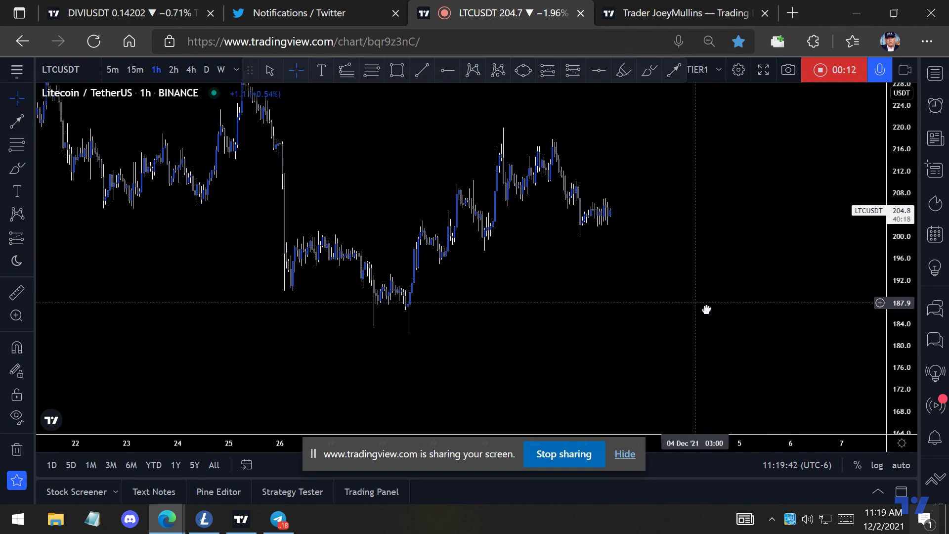
{"action": "left_click_drag", "start_coordinate": [706, 310], "coordinate": [725, 313]}
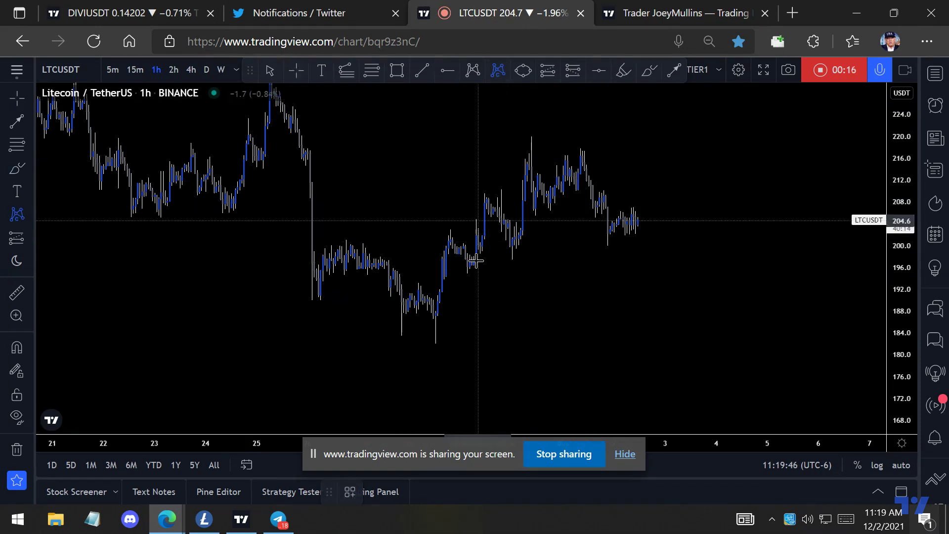
- Draw an XABCD pattern with X at the swing low, A, B, C on the swings, and D below C
{"action": "left_click", "coordinate": [440, 337]}
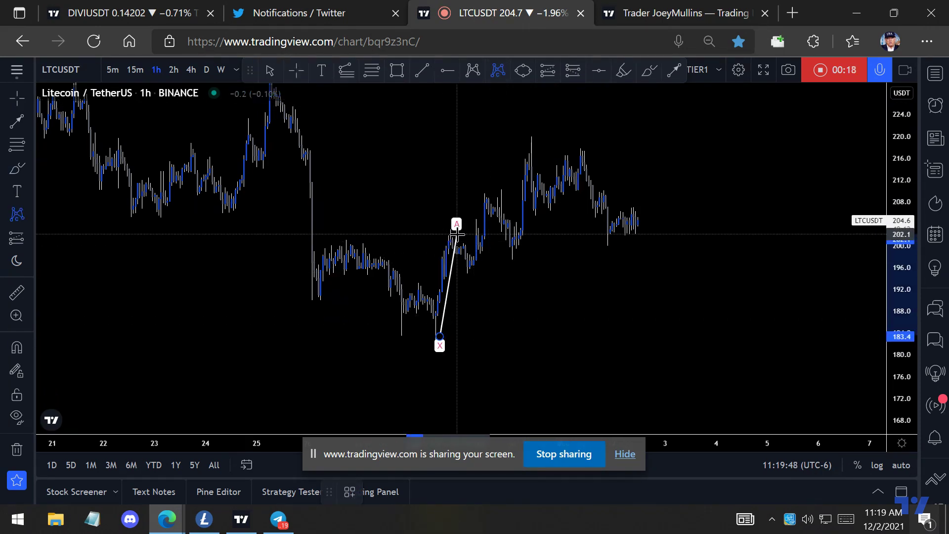
{"action": "left_click", "coordinate": [451, 229]}
{"action": "left_click", "coordinate": [467, 267]}
{"action": "left_click", "coordinate": [487, 192]}
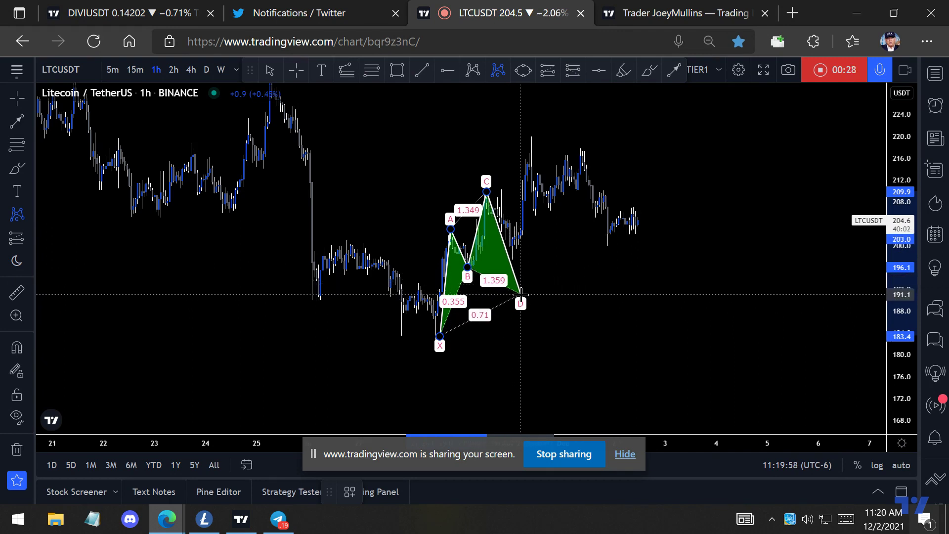
{"action": "left_click", "coordinate": [518, 300]}
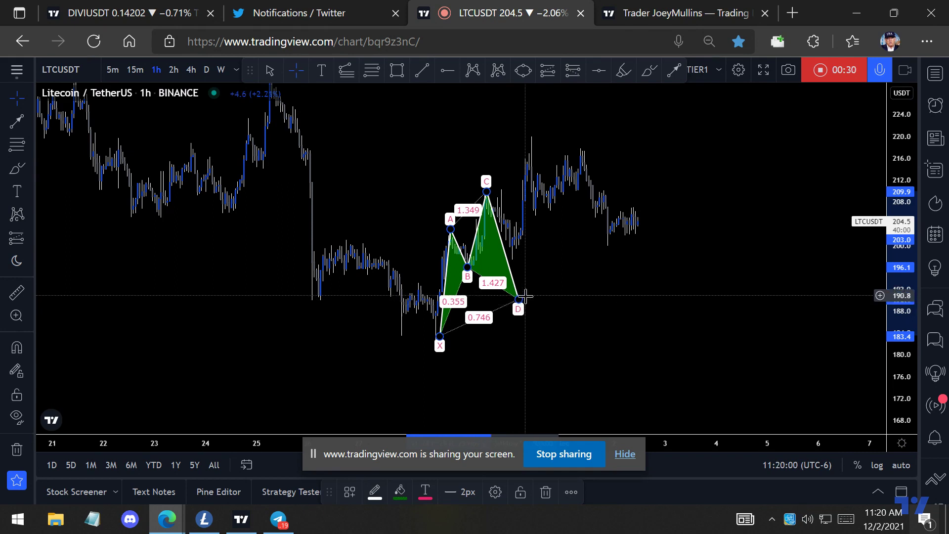
- Add Trend-Based Fib Extension levels anchored at the X low and point A, reaching 1.618 at 216.8
{"action": "left_click", "coordinate": [346, 85]}
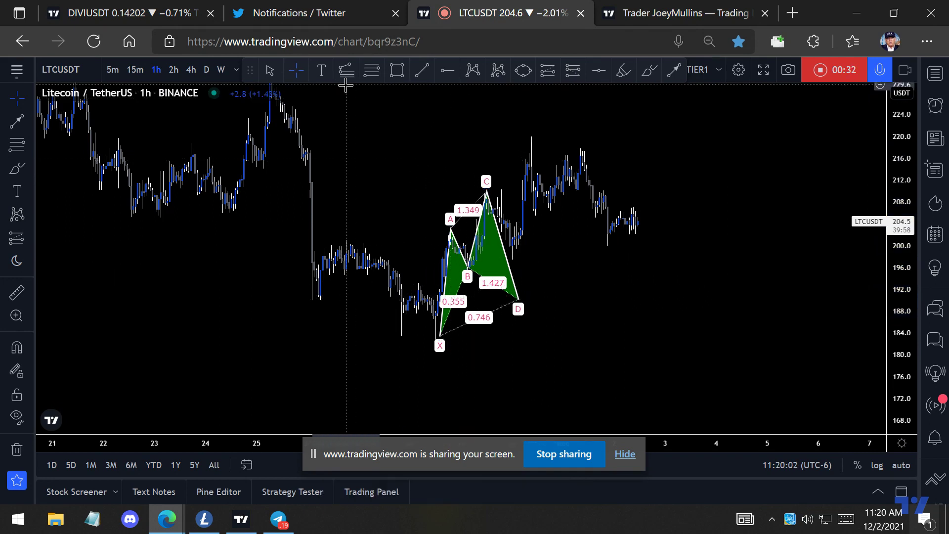
{"action": "left_click", "coordinate": [431, 337]}
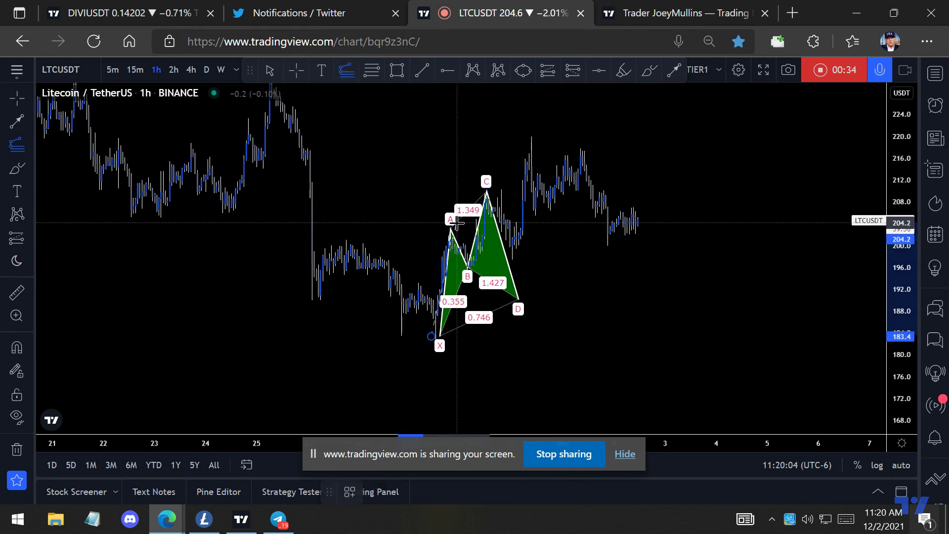
{"action": "left_click", "coordinate": [451, 229]}
{"action": "left_click", "coordinate": [432, 329]}
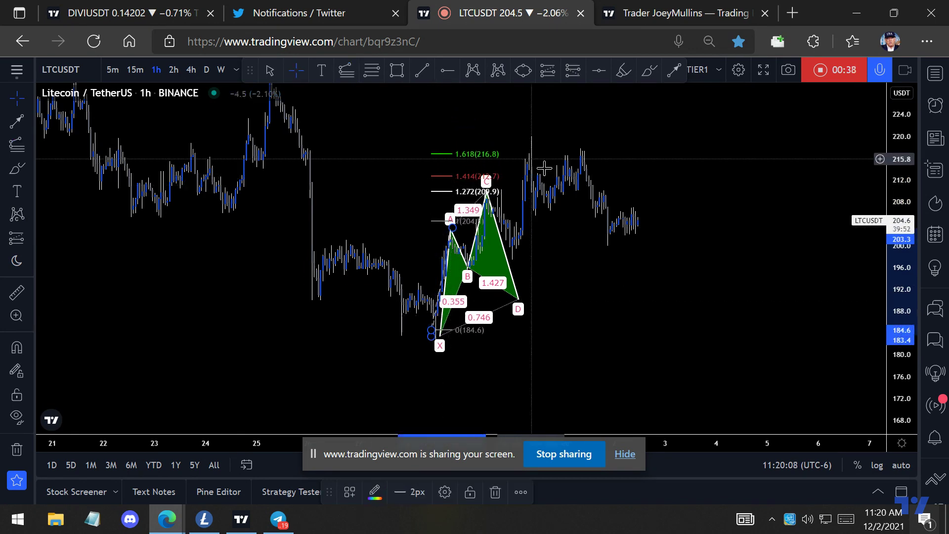
- Remove all drawings from the chart and shift the candles left to free space on the right
{"action": "right_click", "coordinate": [582, 259]}
{"action": "mouse_move", "coordinate": [584, 263]}
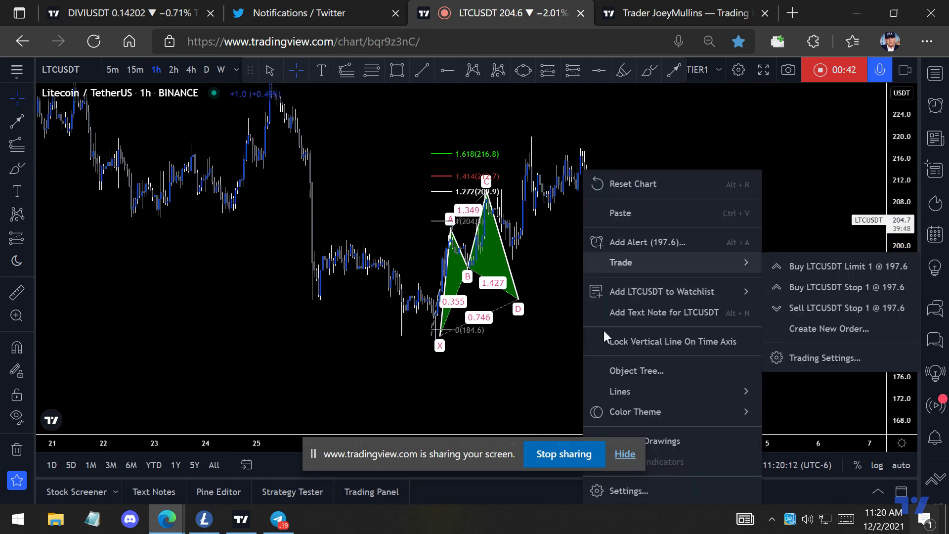
{"action": "left_click", "coordinate": [676, 435]}
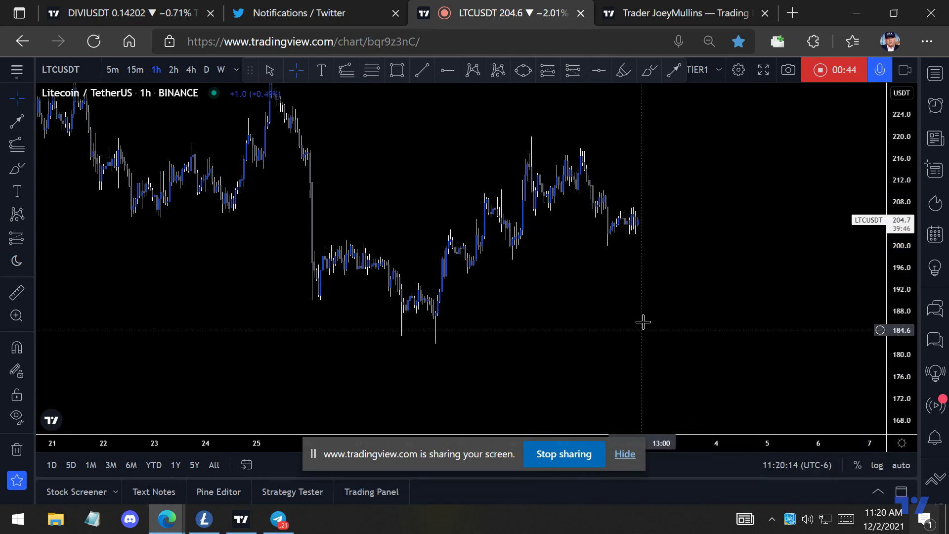
{"action": "left_click_drag", "start_coordinate": [628, 307], "coordinate": [593, 310]}
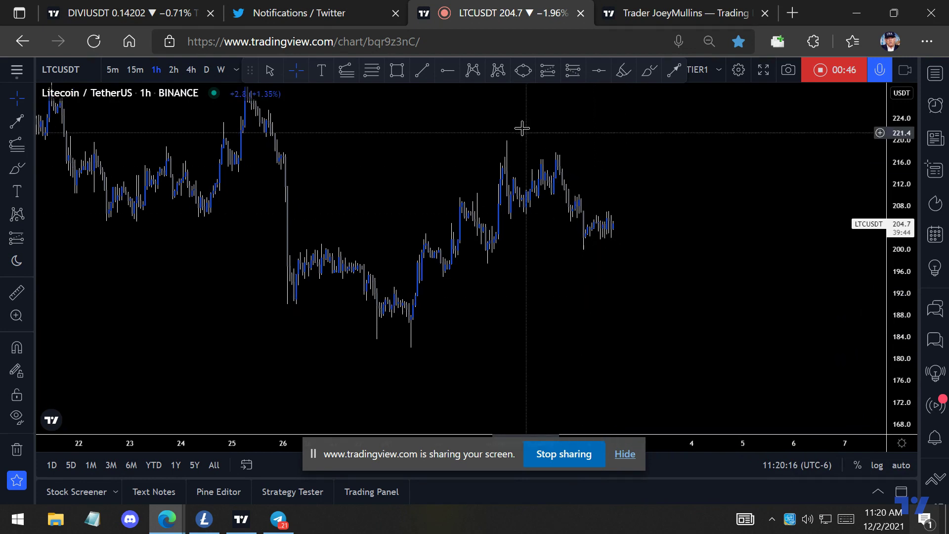
{"action": "left_click", "coordinate": [499, 73]}
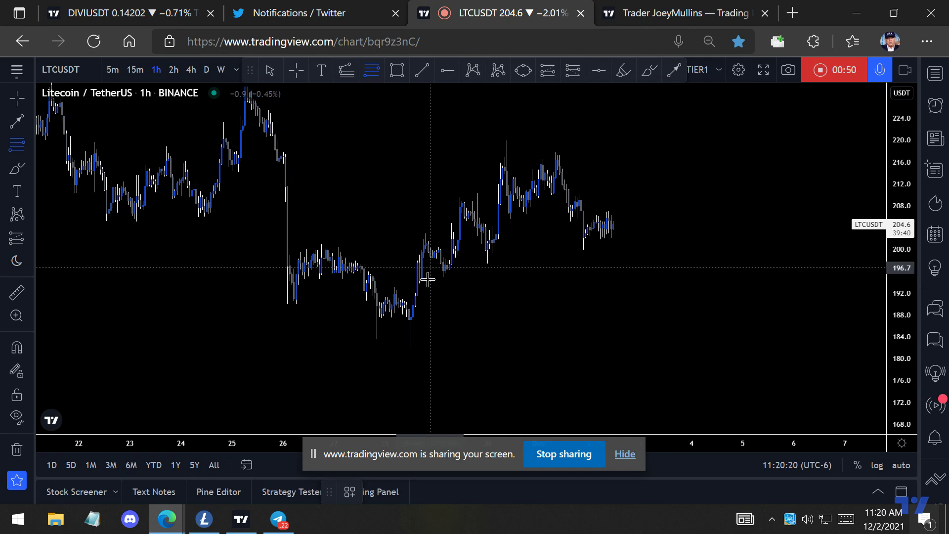
- Draw a Fib retracement from the 182.2 low to 209.3 and enable its 0.382 level at 199.0
{"action": "left_click", "coordinate": [409, 347]}
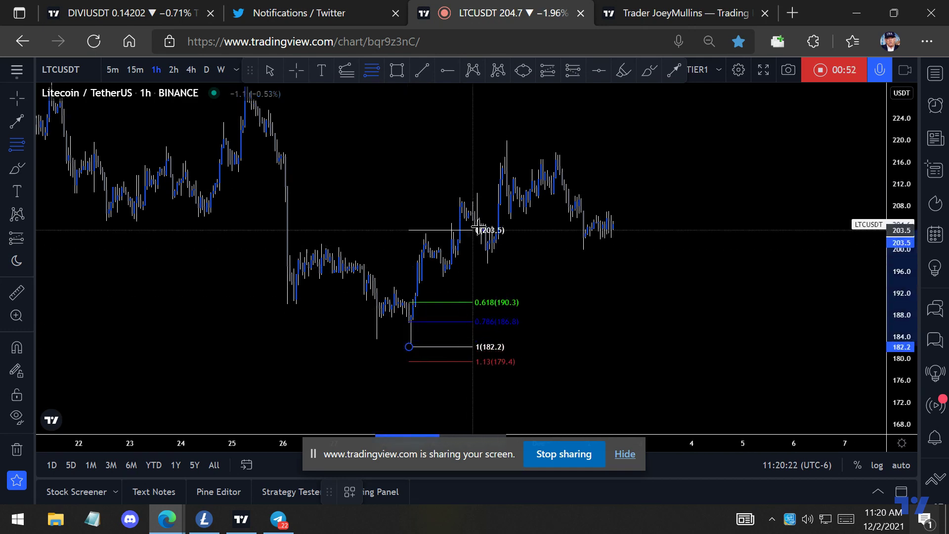
{"action": "left_click", "coordinate": [517, 199]}
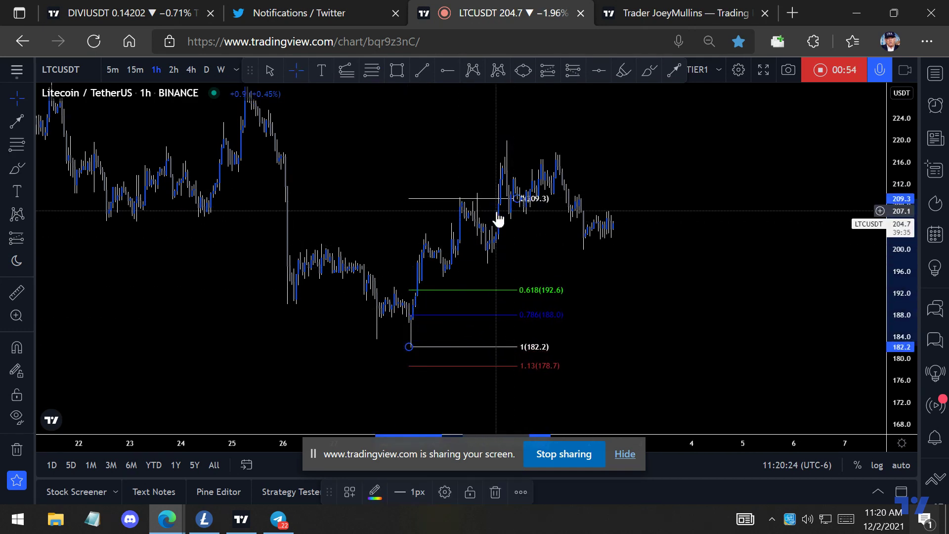
{"action": "double_click", "coordinate": [506, 290]}
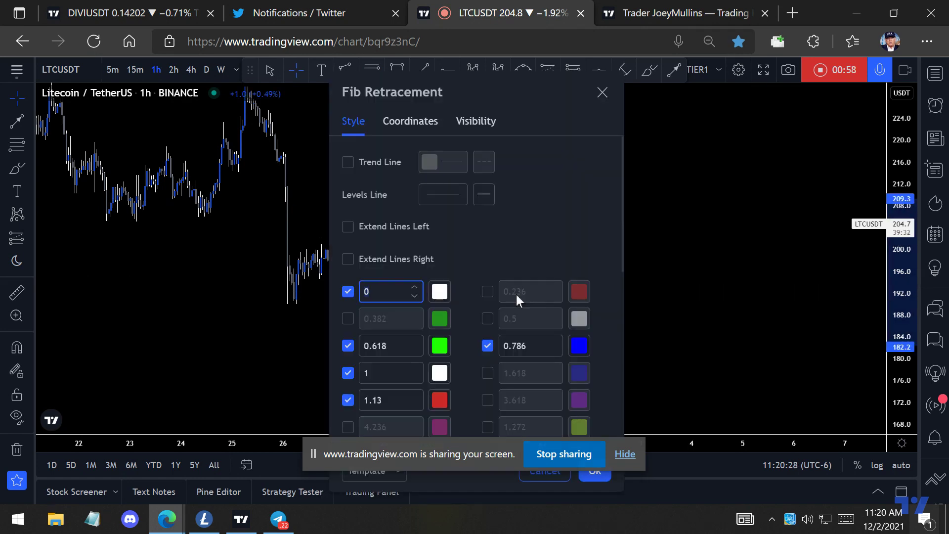
{"action": "left_click", "coordinate": [349, 319]}
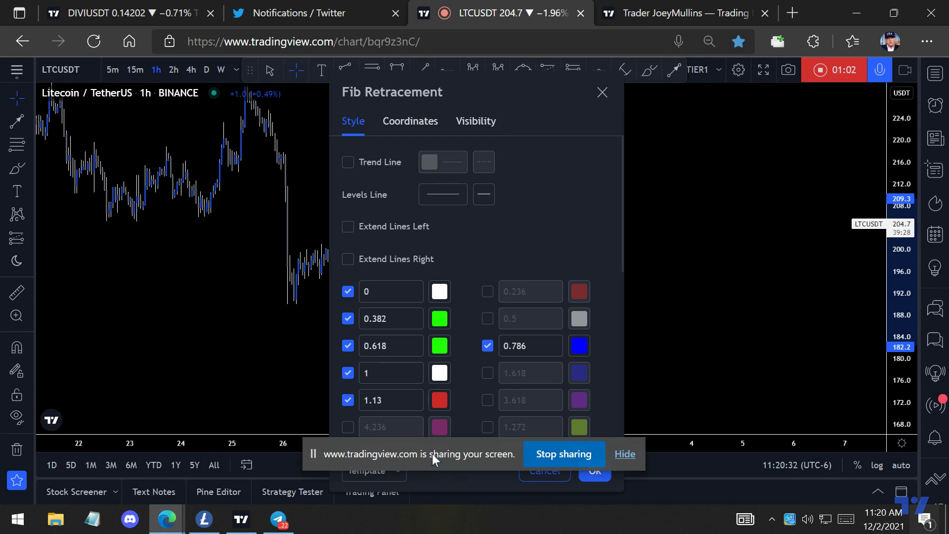
{"action": "left_click_drag", "start_coordinate": [433, 454], "coordinate": [196, 512]}
{"action": "left_click", "coordinate": [583, 469]}
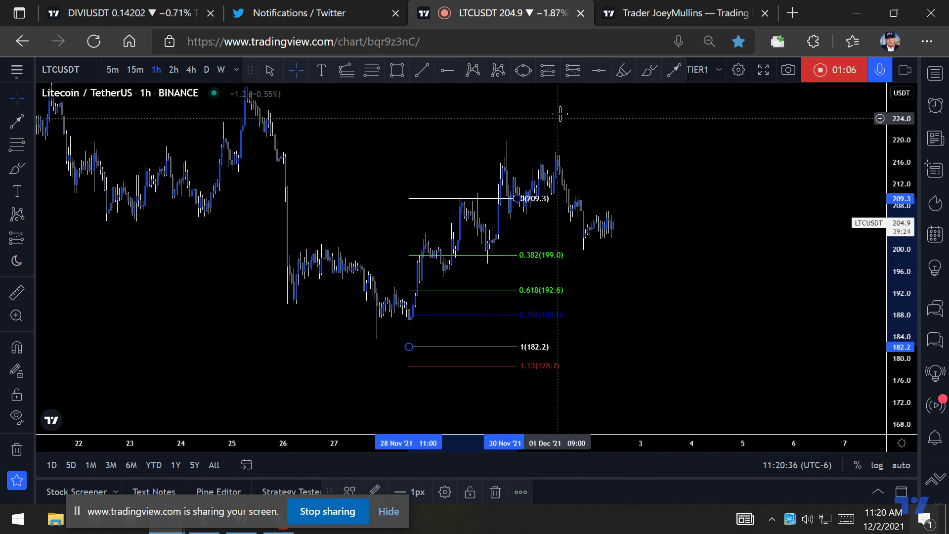
{"action": "left_click", "coordinate": [649, 69]}
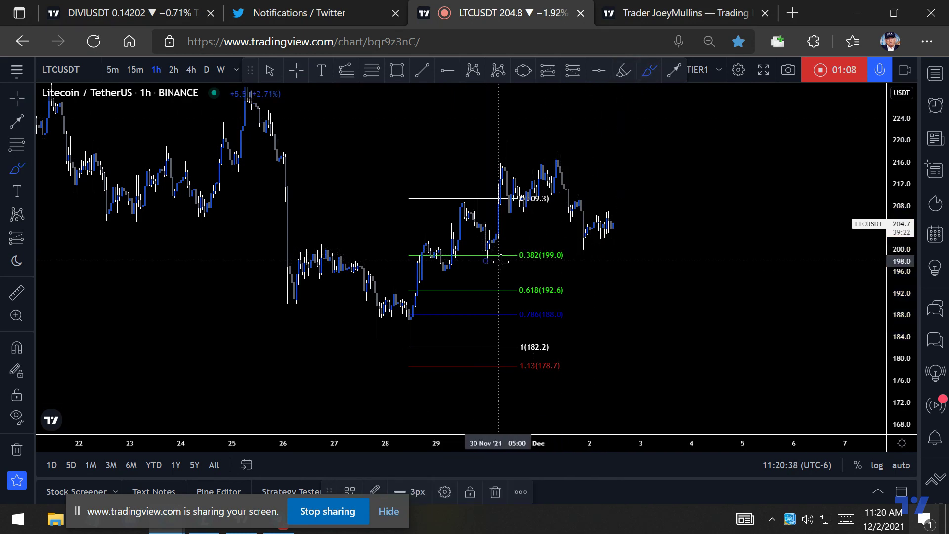
{"action": "left_click", "coordinate": [629, 75]}
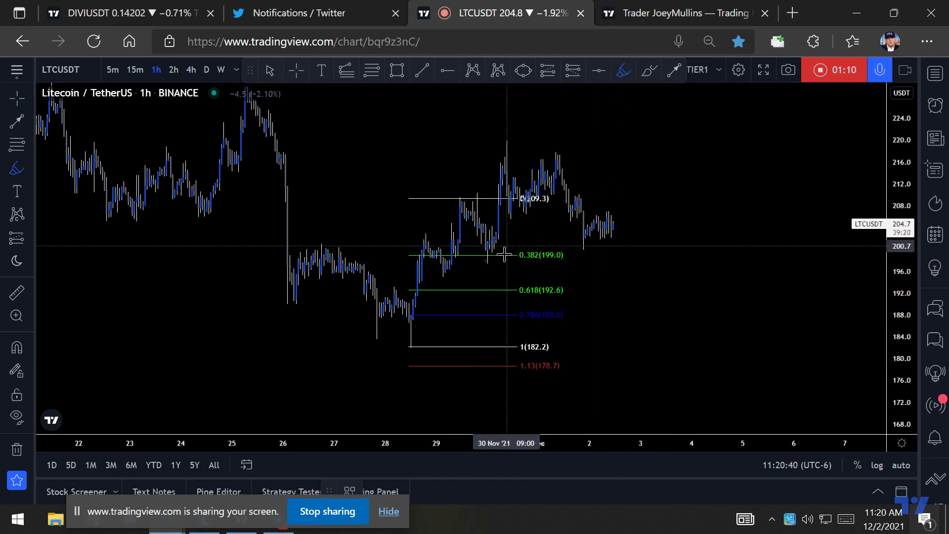
{"action": "left_click_drag", "start_coordinate": [488, 259], "coordinate": [581, 254]}
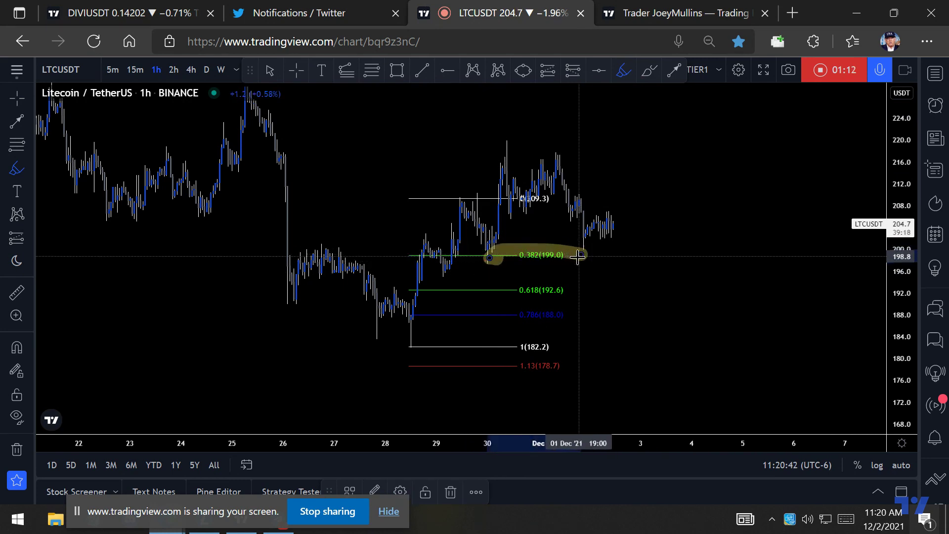
{"action": "key", "text": "Delete"}
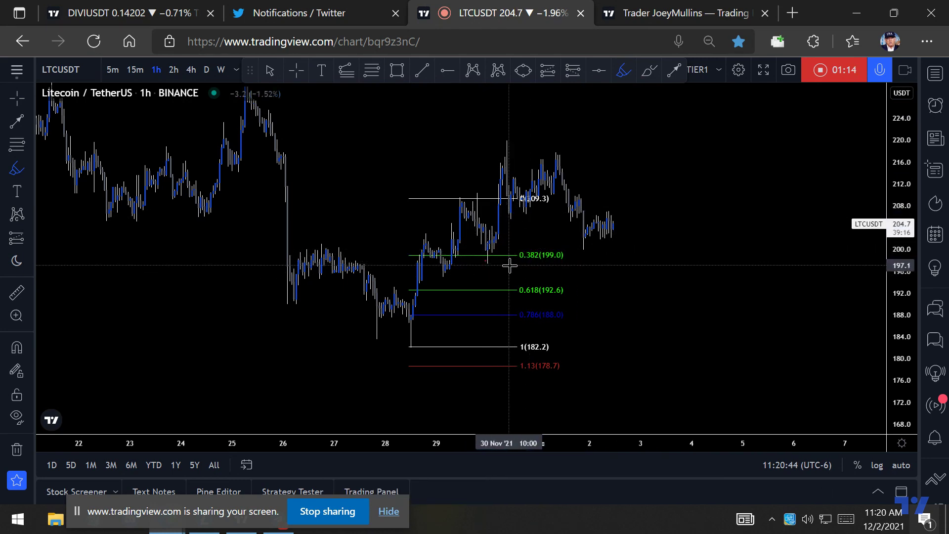
- Draw a Trend-Based Fib Extension from the 182.2 low to 209.3 and back to 182.2
{"action": "left_click", "coordinate": [350, 76]}
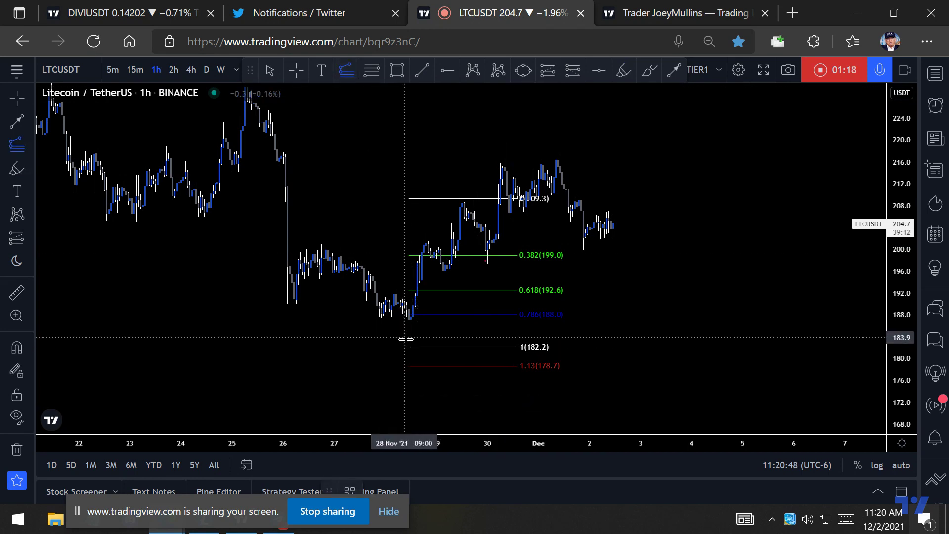
{"action": "left_click", "coordinate": [410, 347]}
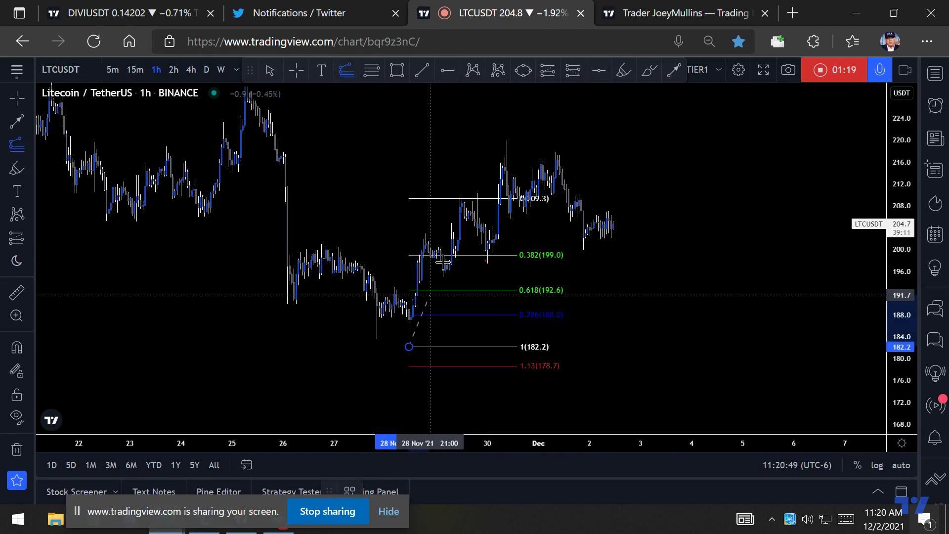
{"action": "left_click", "coordinate": [463, 198]}
{"action": "left_click", "coordinate": [410, 346]}
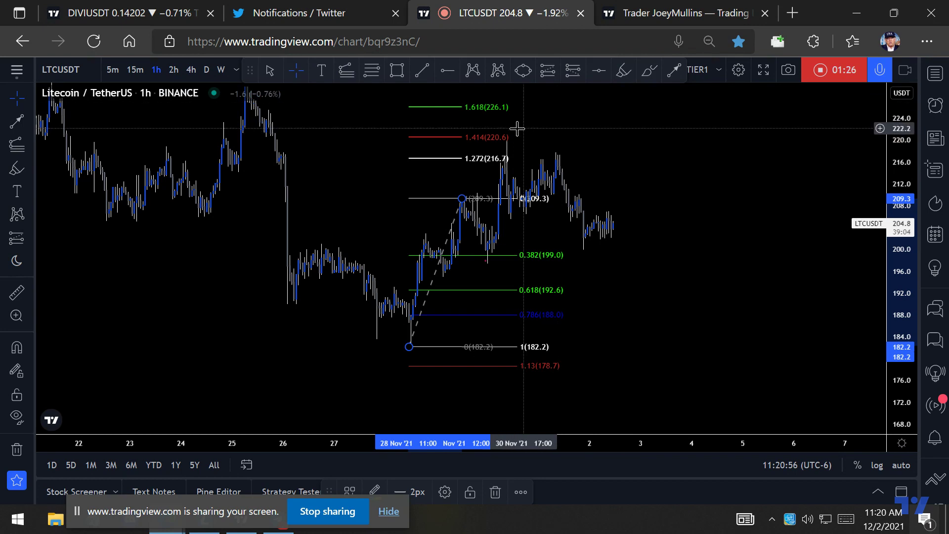
- Discard a trial highlight near the 1.272 level and delete the 209.3–182.2 Fibonacci retracement
{"action": "left_click", "coordinate": [623, 71]}
{"action": "left_click_drag", "start_coordinate": [489, 159], "coordinate": [537, 156]}
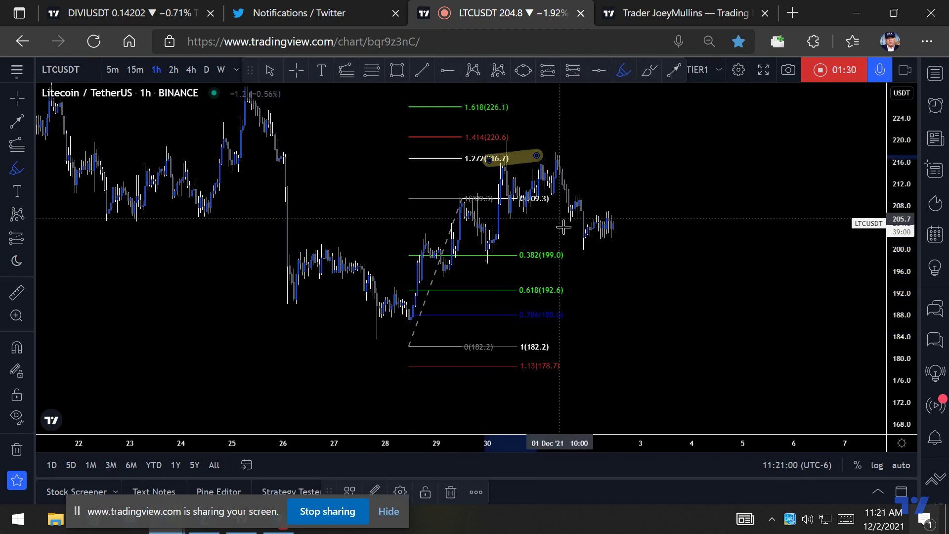
{"action": "key", "text": "Delete"}
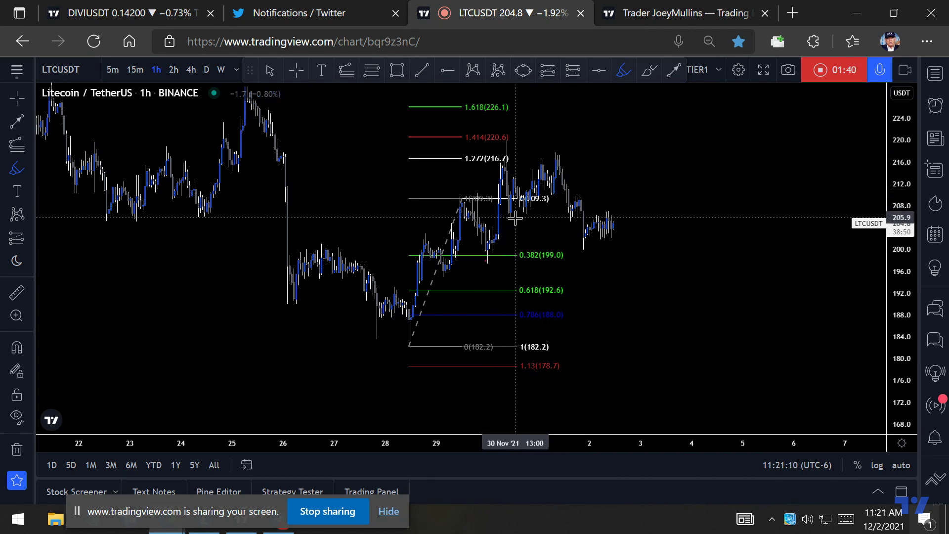
{"action": "left_click", "coordinate": [519, 198]}
{"action": "key", "text": "Delete"}
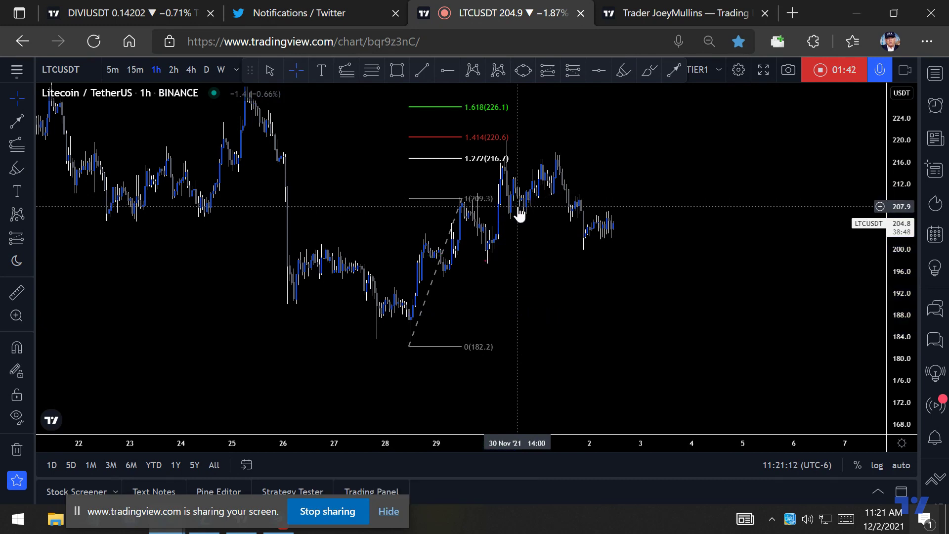
- Delete the leftover Fib extension and draw a new XABCD pattern from X at 182.3 to D near 190.5
{"action": "left_click", "coordinate": [436, 205]}
{"action": "key", "text": "Delete"}
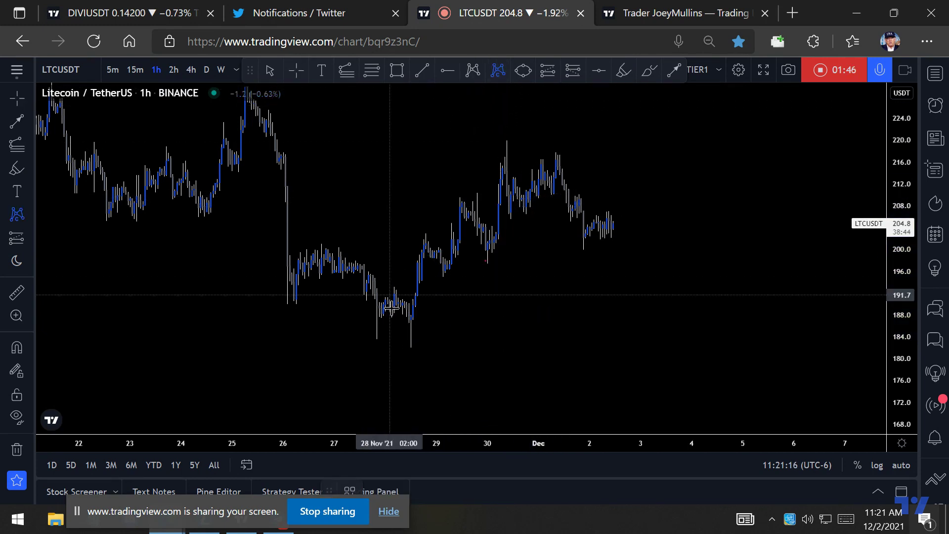
{"action": "left_click", "coordinate": [409, 345]}
{"action": "left_click", "coordinate": [460, 196]}
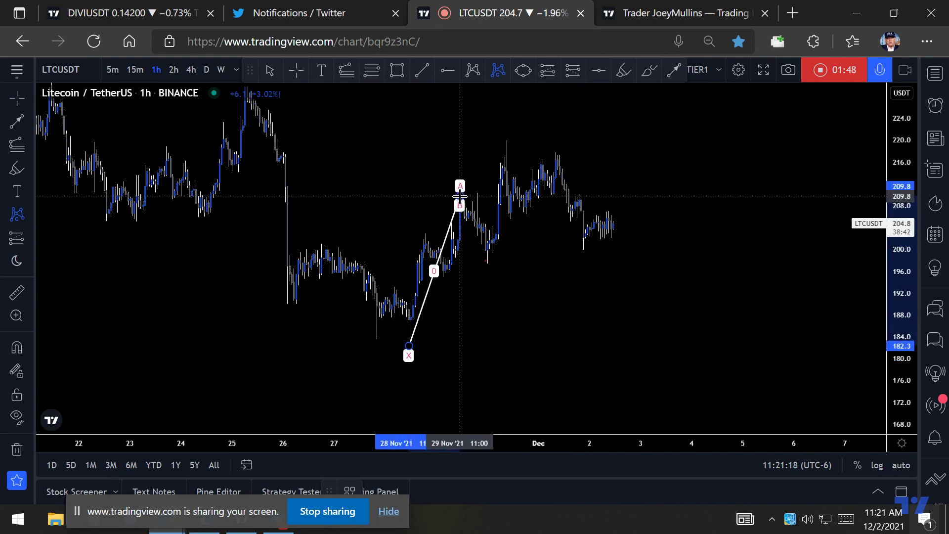
{"action": "left_click", "coordinate": [486, 260]}
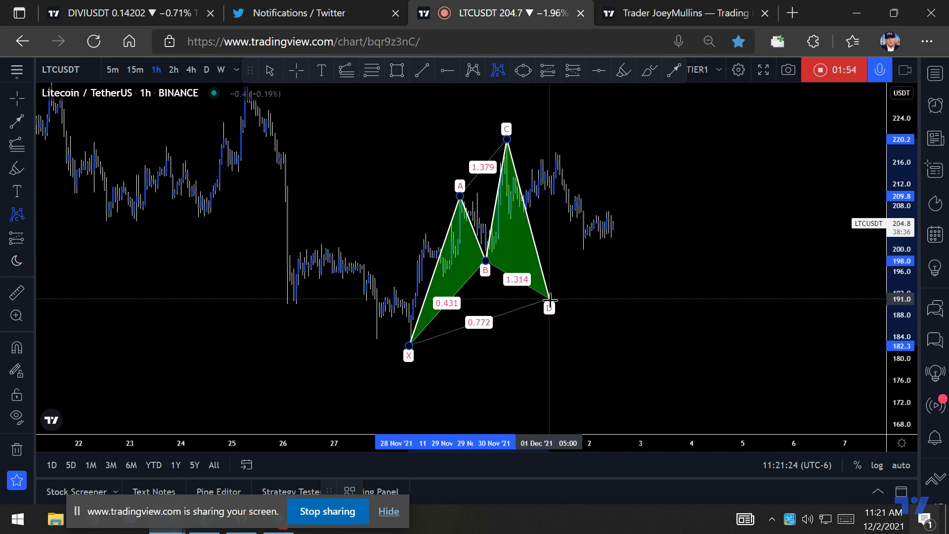
{"action": "left_click", "coordinate": [549, 301]}
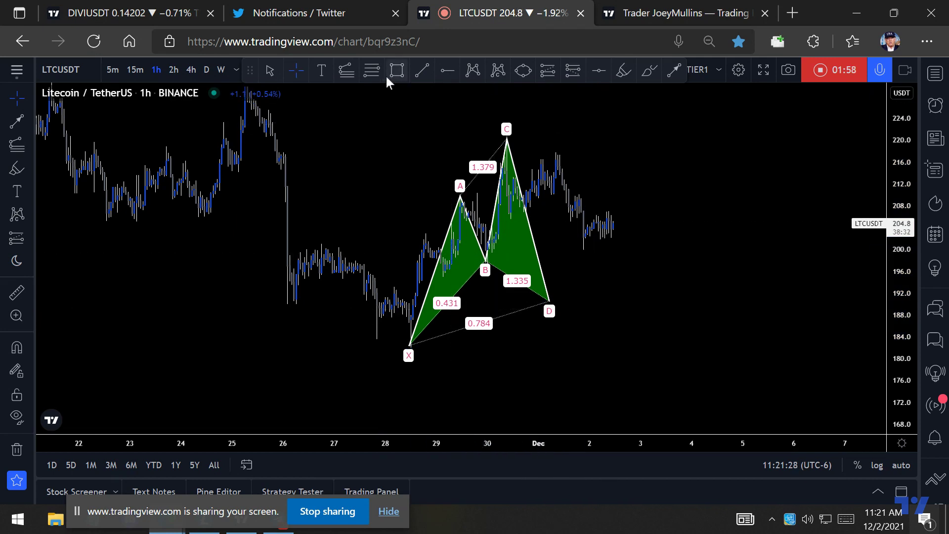
- Draw a Fib retracement from point X at 182.6 to the 220.6 peak, with 0.382 at 206.1 and 0.618 at 197.1
{"action": "left_click", "coordinate": [411, 344]}
{"action": "left_click", "coordinate": [639, 138]}
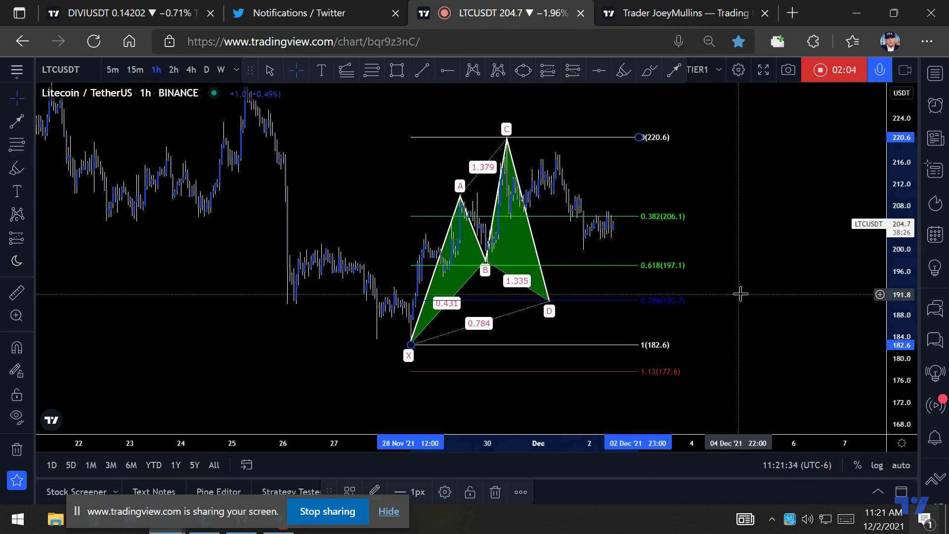
{"action": "right_click", "coordinate": [774, 300]}
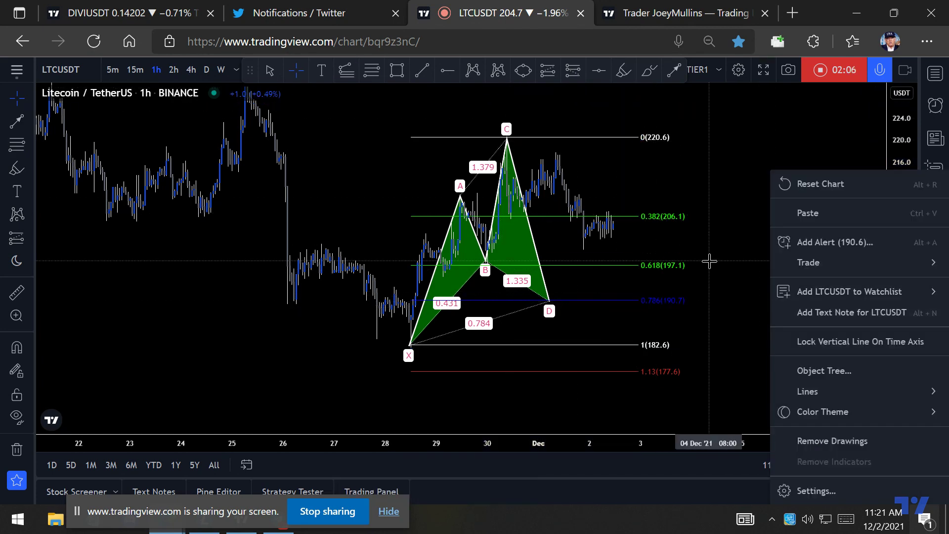
{"action": "left_click", "coordinate": [718, 260]}
- Pan the chart left and discard a trial freehand stroke over the pattern
{"action": "mouse_move", "coordinate": [721, 259]}
{"action": "left_mouse_down"}
{"action": "mouse_move", "coordinate": [725, 269]}
{"action": "mouse_move", "coordinate": [650, 275]}
{"action": "left_mouse_up"}
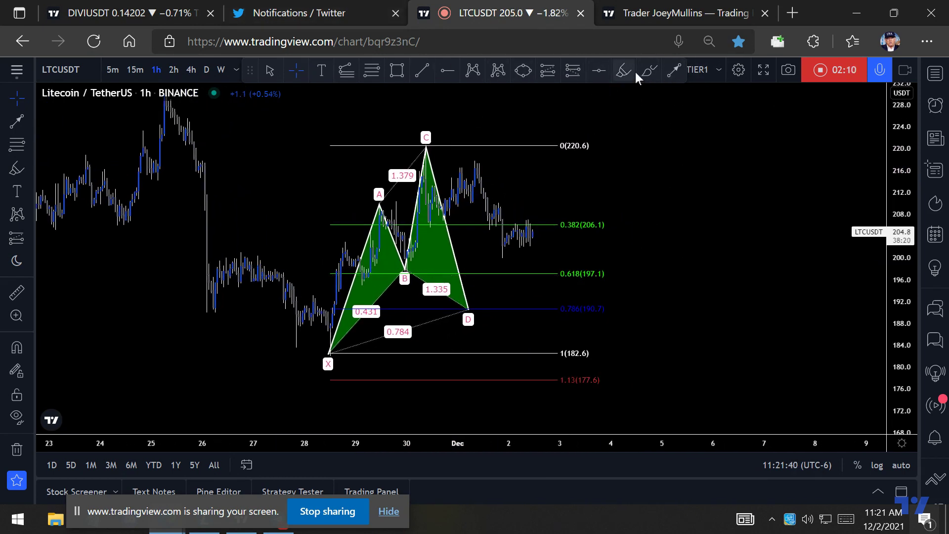
{"action": "mouse_move", "coordinate": [508, 229]}
{"action": "left_mouse_down"}
{"action": "mouse_move", "coordinate": [543, 310]}
{"action": "mouse_move", "coordinate": [607, 172]}
{"action": "left_mouse_up"}
{"action": "key", "text": "Delete"}
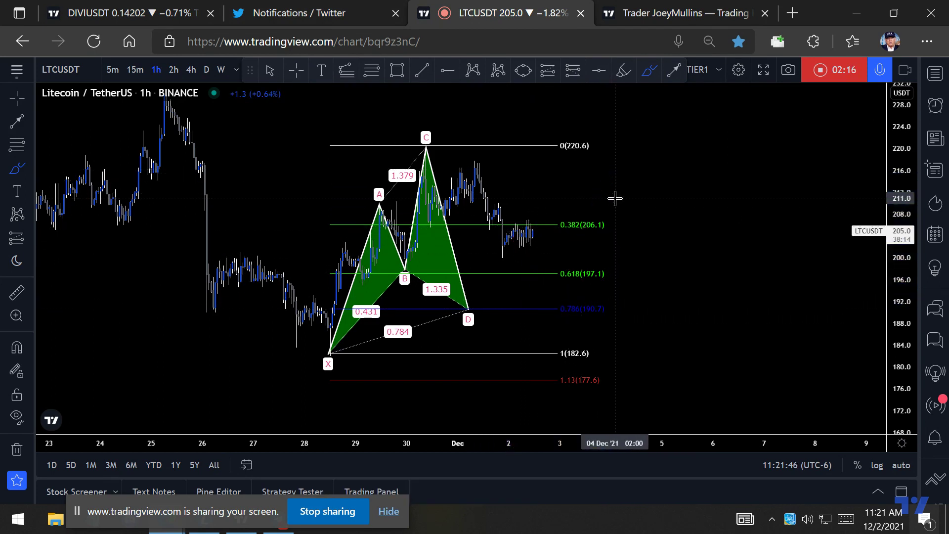
- Remove all drawings from the Litecoin chart
{"action": "right_click", "coordinate": [635, 239]}
{"action": "left_click", "coordinate": [689, 442]}
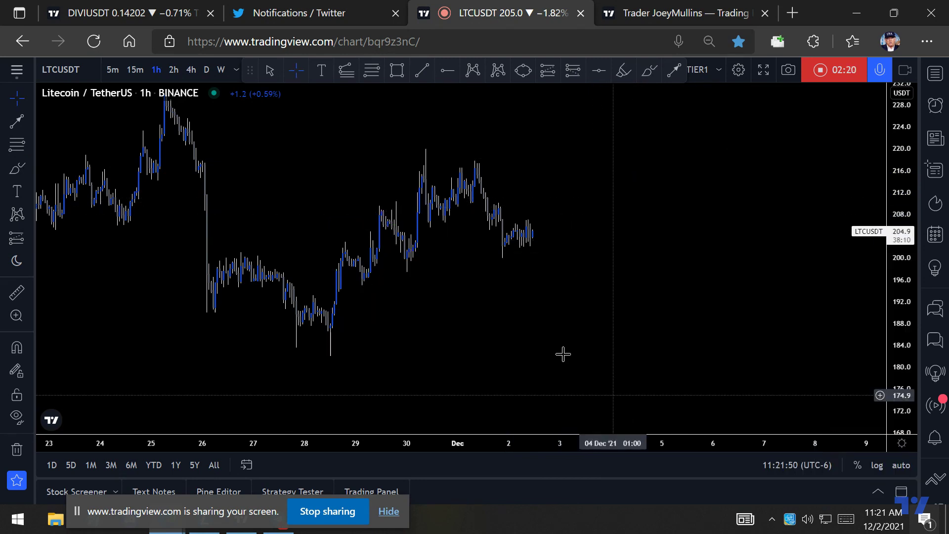
{"action": "left_click", "coordinate": [364, 68]}
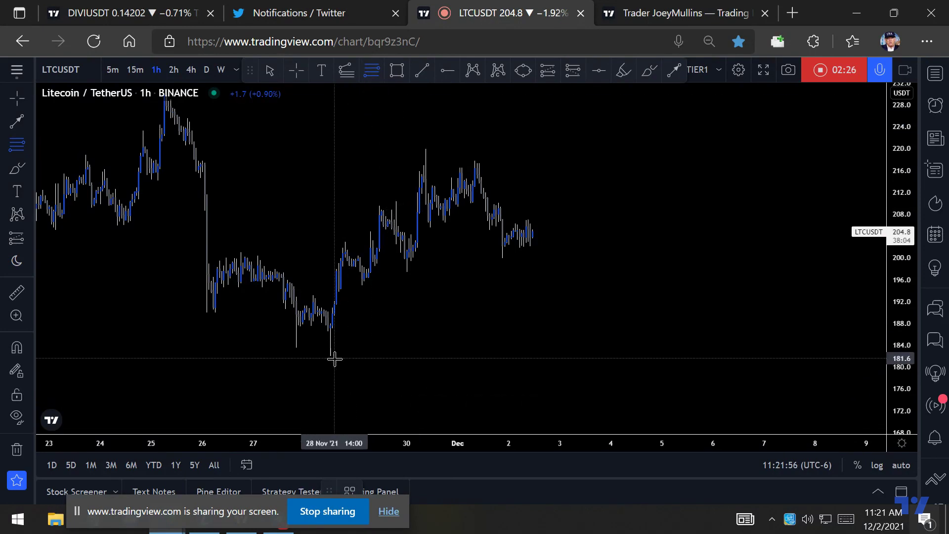
- Circle the swing low near 182 with the brush and anchor a new Fib retracement at that low
{"action": "left_click", "coordinate": [642, 74]}
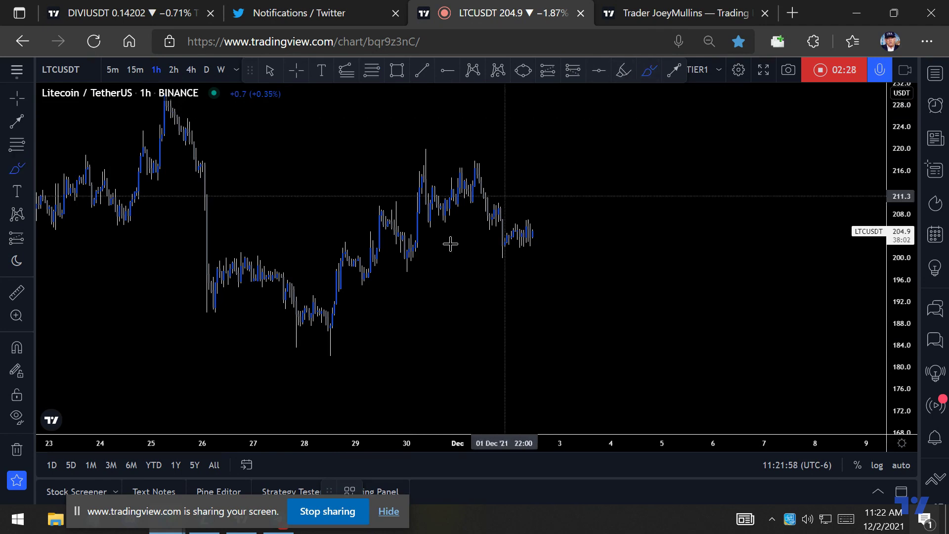
{"action": "mouse_move", "coordinate": [319, 329]}
{"action": "left_mouse_down"}
{"action": "mouse_move", "coordinate": [289, 329]}
{"action": "mouse_move", "coordinate": [384, 368]}
{"action": "mouse_move", "coordinate": [309, 339]}
{"action": "left_mouse_up"}
{"action": "left_click", "coordinate": [372, 69]}
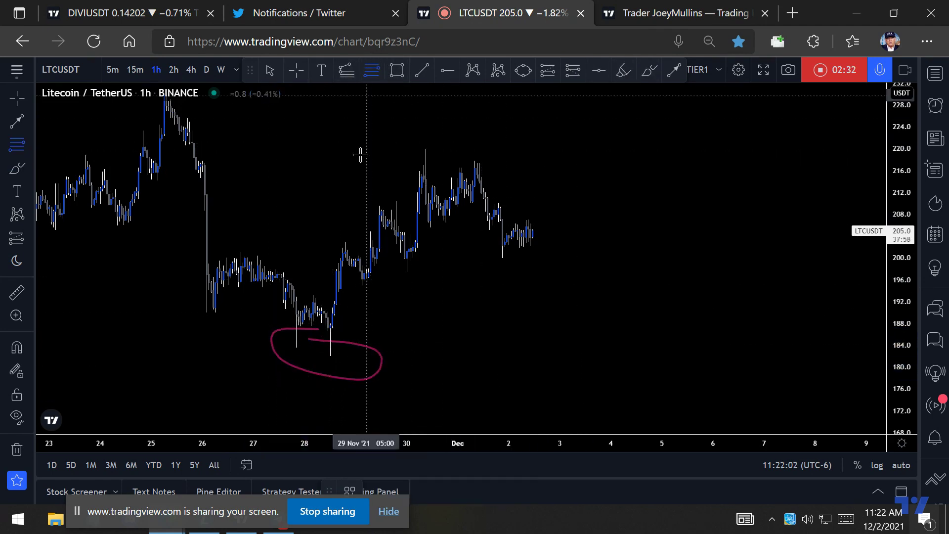
{"action": "left_click", "coordinate": [334, 356]}
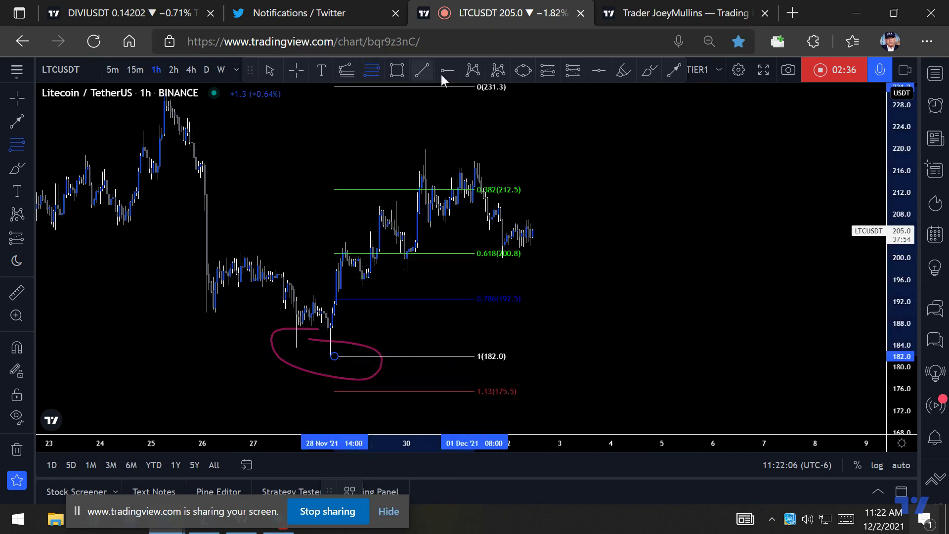
- Set the retracement's top at 220.0 (0.382 at 205.5, 0.618 at 196.5) and discard a trial brush path
{"action": "left_click", "coordinate": [547, 148]}
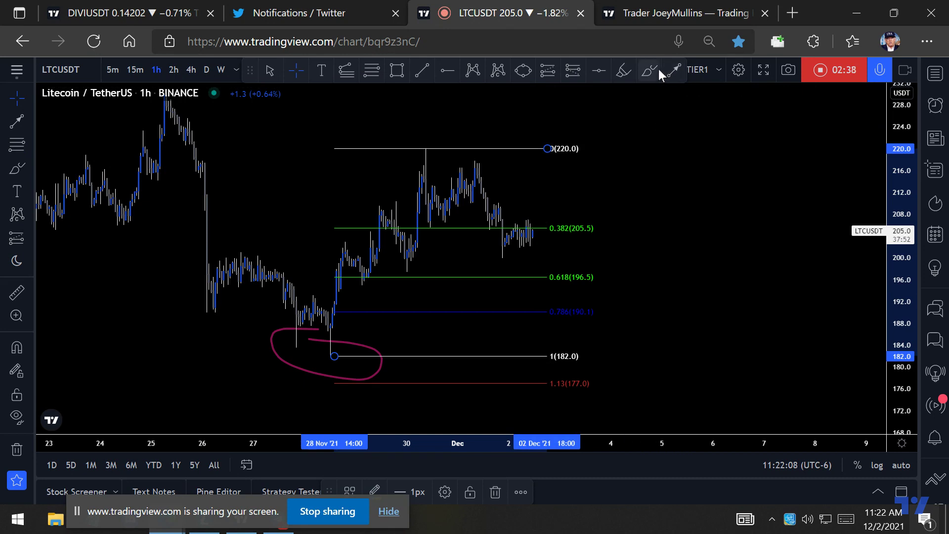
{"action": "left_click", "coordinate": [649, 69]}
{"action": "mouse_move", "coordinate": [430, 154]}
{"action": "left_mouse_down"}
{"action": "mouse_move", "coordinate": [516, 276]}
{"action": "mouse_move", "coordinate": [533, 263]}
{"action": "mouse_move", "coordinate": [546, 273]}
{"action": "mouse_move", "coordinate": [608, 127]}
{"action": "mouse_move", "coordinate": [624, 111]}
{"action": "left_mouse_up"}
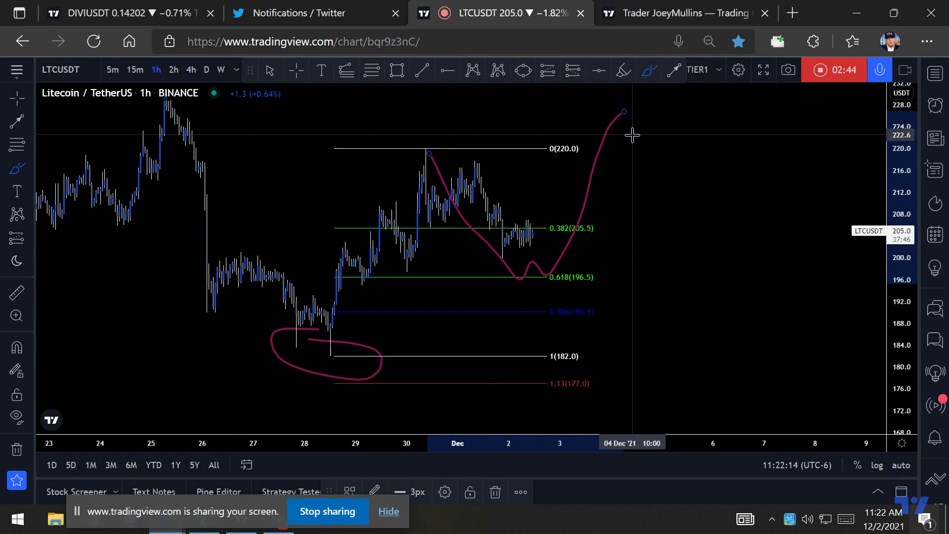
{"action": "key", "text": "Delete"}
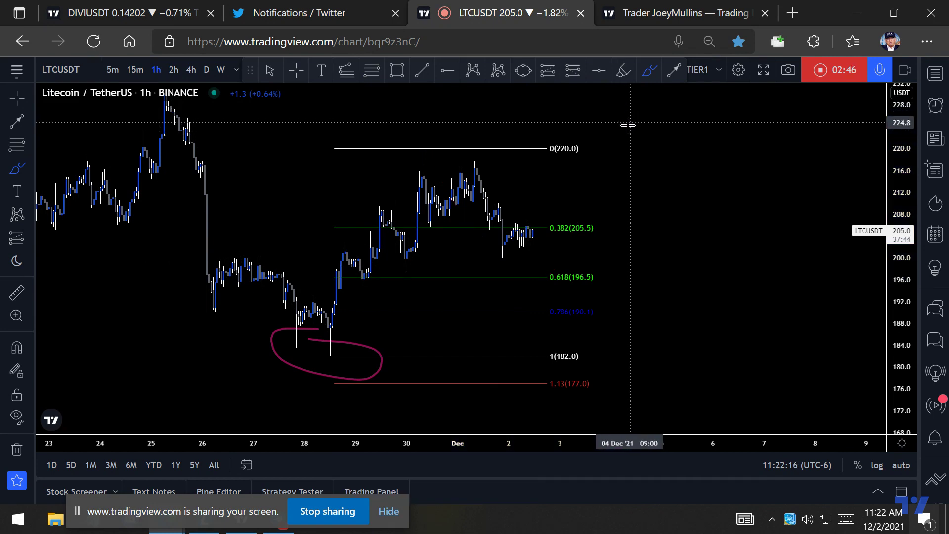
{"action": "left_click", "coordinate": [492, 70]}
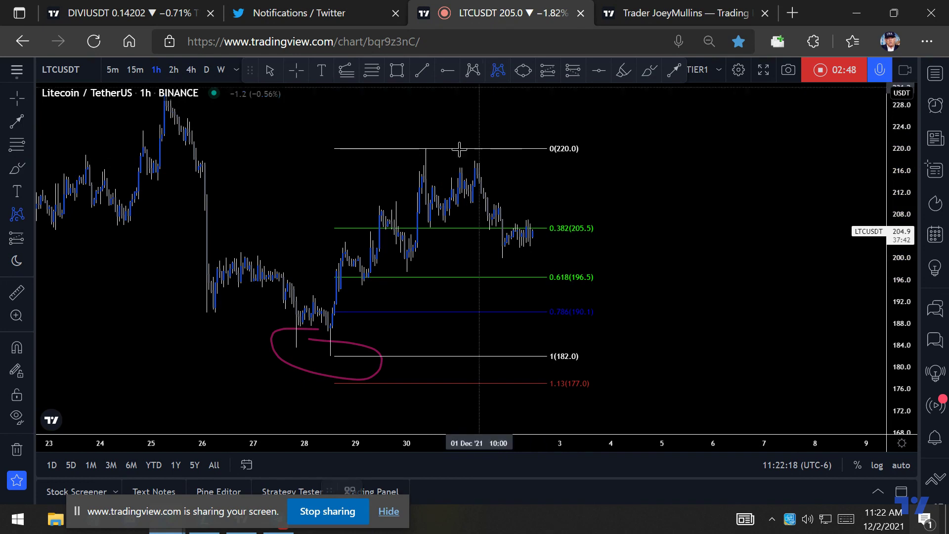
- Draw an XABCD pattern from X at the circled low through C at 220, ending D on the 0.786 level
{"action": "left_click", "coordinate": [325, 354]}
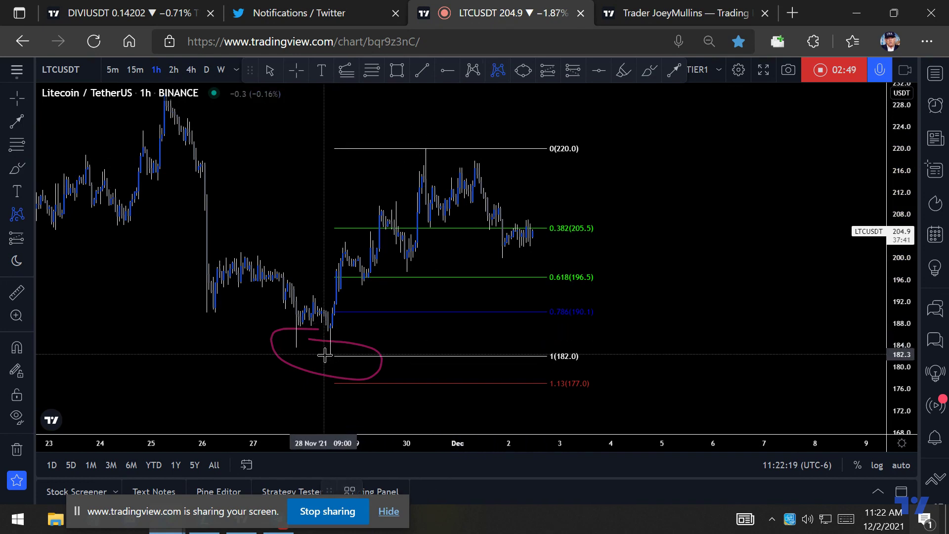
{"action": "left_click", "coordinate": [379, 201]}
{"action": "left_click", "coordinate": [404, 272]}
{"action": "left_click", "coordinate": [424, 152]}
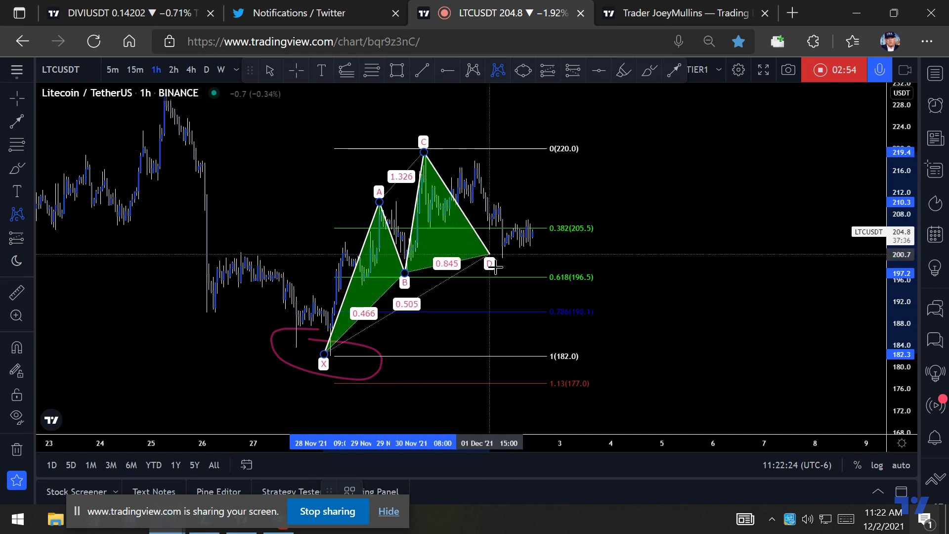
{"action": "left_click", "coordinate": [508, 312]}
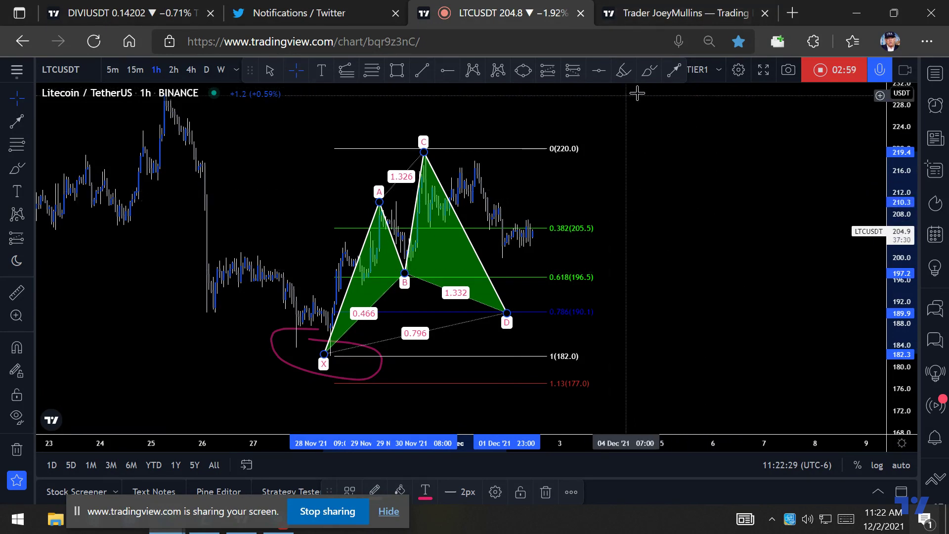
{"action": "left_click", "coordinate": [650, 70]}
- Brush a path rising from the last candle above 228, then undo an extra dip-and-rise wave
{"action": "left_click_drag", "start_coordinate": [532, 230], "coordinate": [638, 85]}
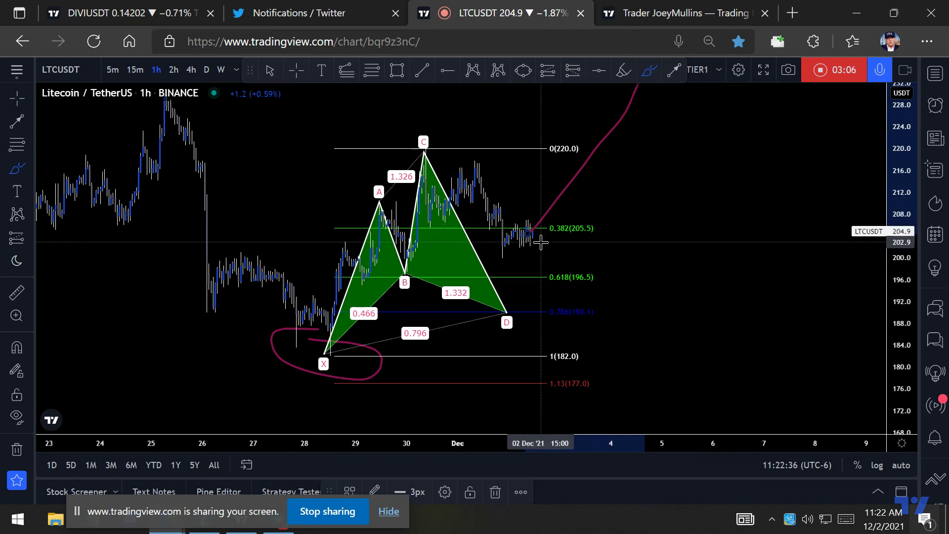
{"action": "mouse_move", "coordinate": [535, 235]}
{"action": "left_mouse_down"}
{"action": "mouse_move", "coordinate": [567, 317]}
{"action": "mouse_move", "coordinate": [586, 293]}
{"action": "mouse_move", "coordinate": [599, 301]}
{"action": "left_mouse_up"}
{"action": "key", "text": "ctrl+z"}
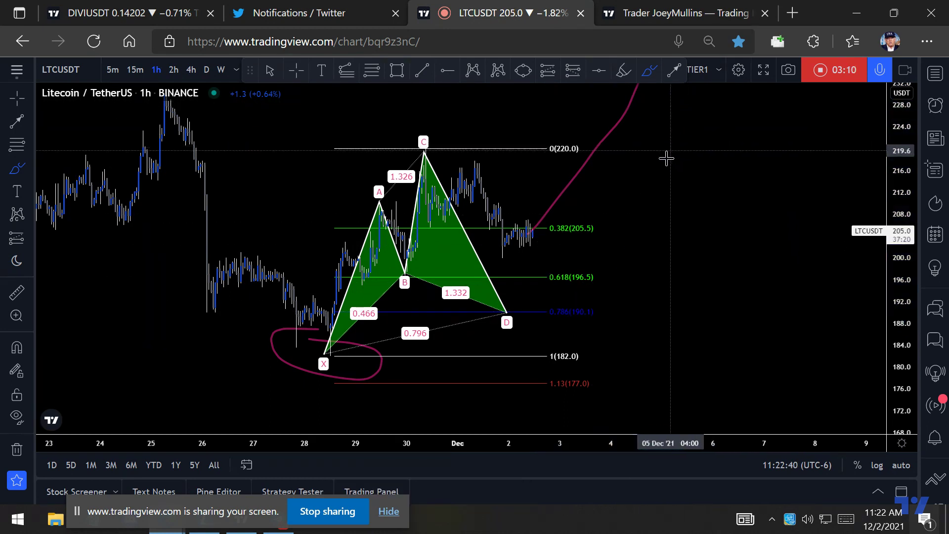